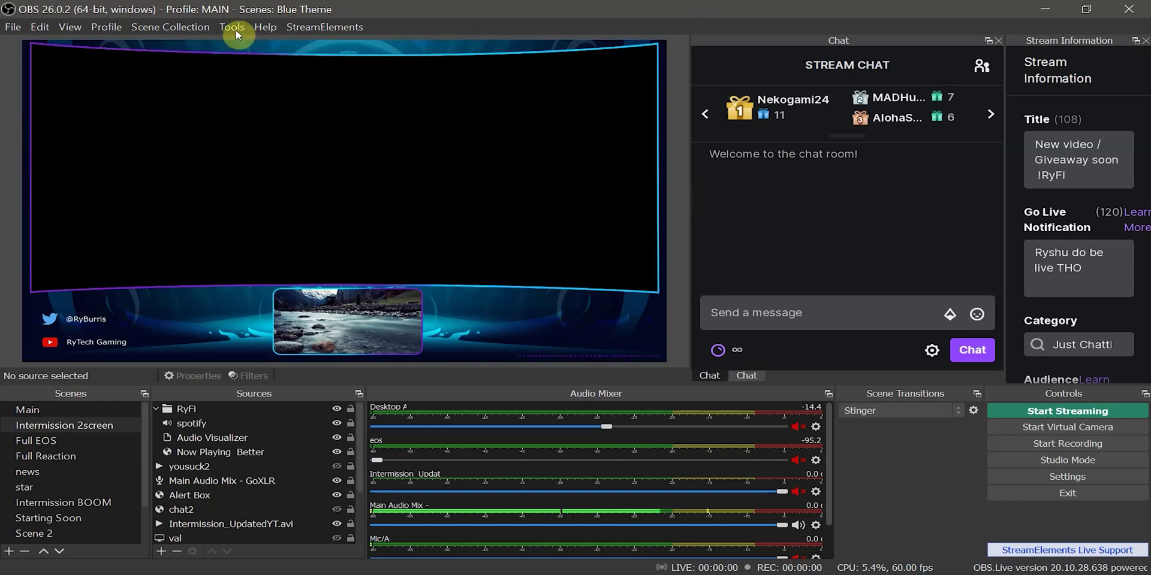
Open the Transition Override Matrix from Tools and enlarge it until every scene row and column shows
left_click(235, 30)
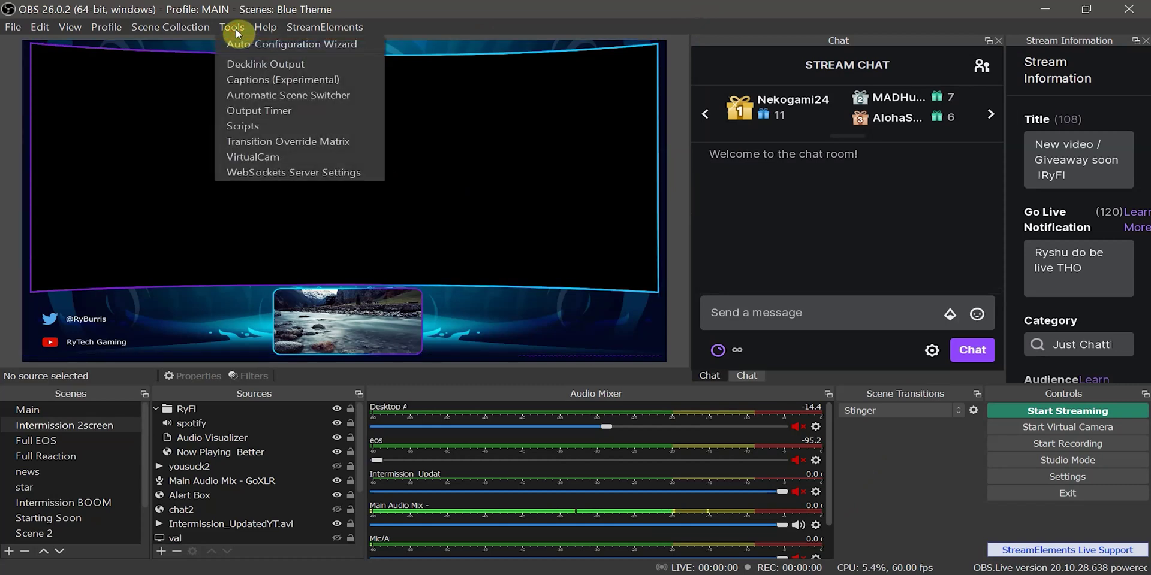
left_click(305, 143)
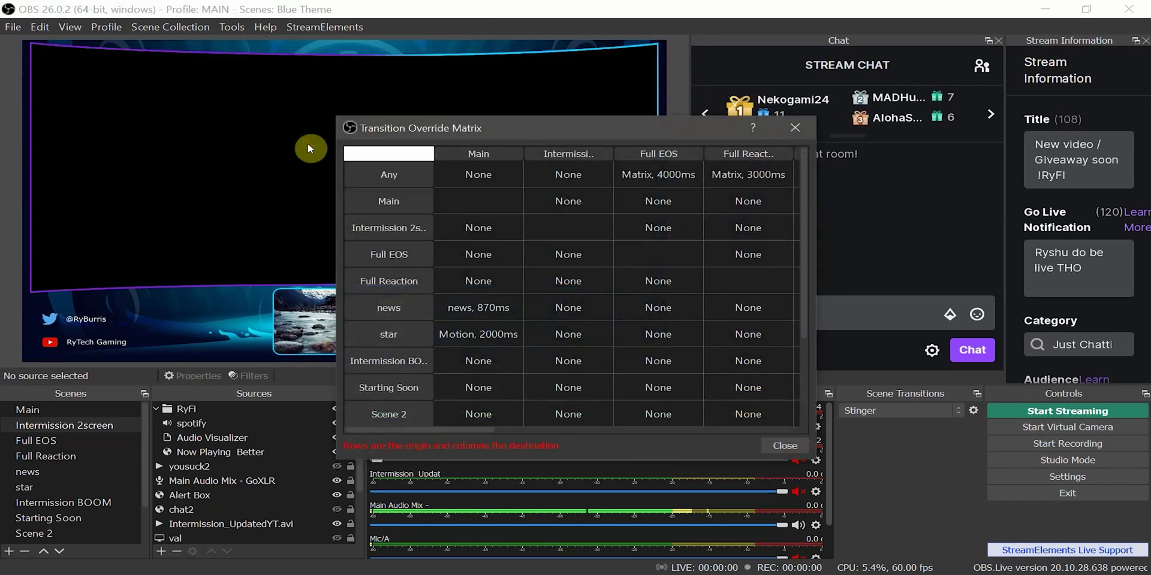
left_click_drag(516, 128, 199, 33)
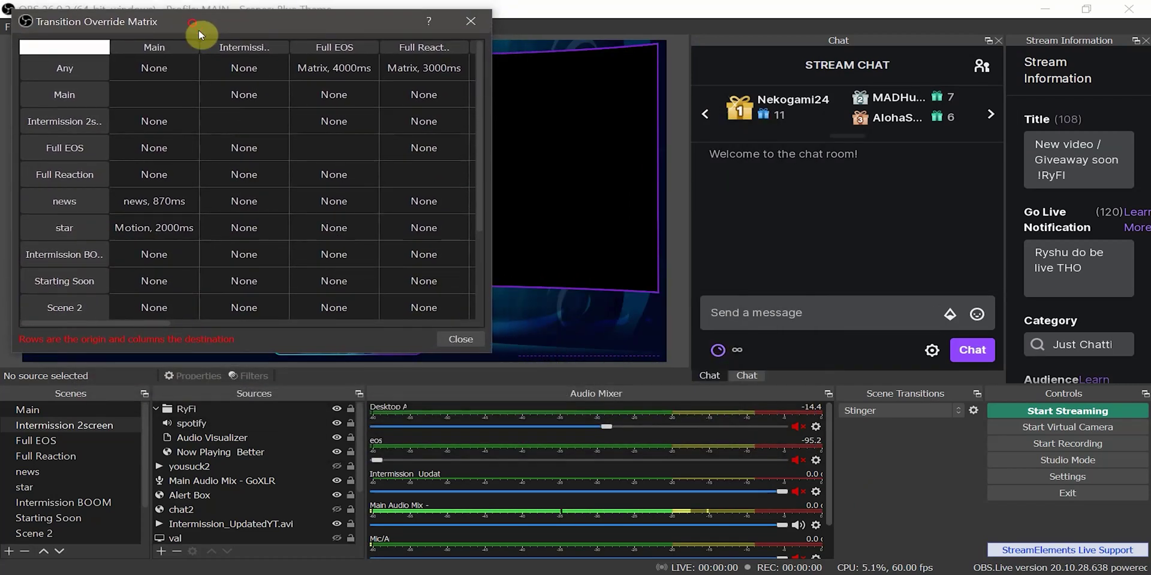
left_click_drag(494, 246, 1144, 257)
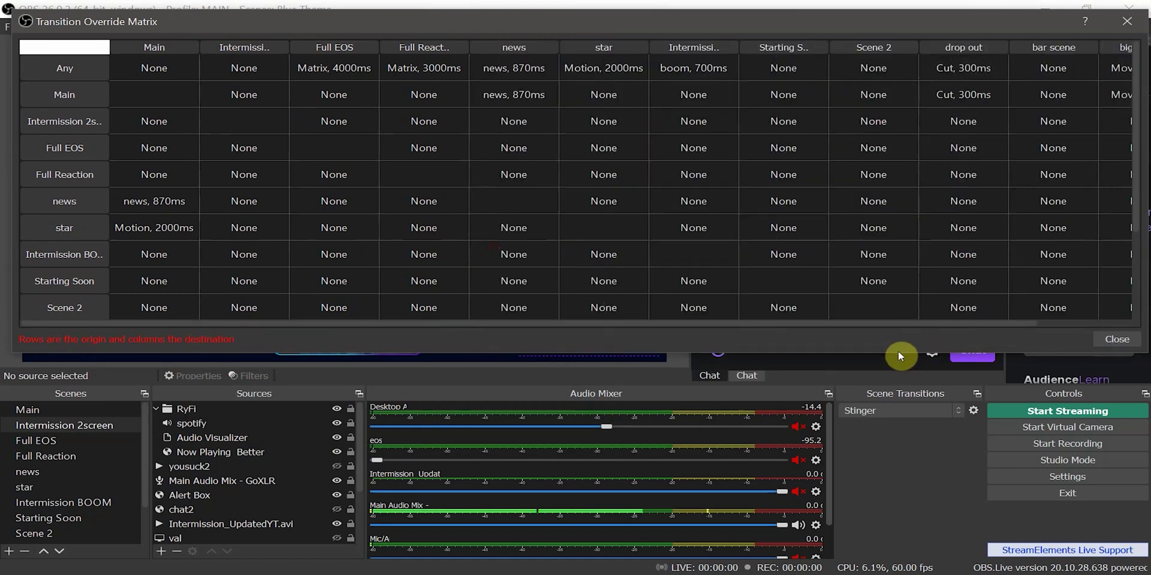
left_click_drag(897, 352, 876, 483)
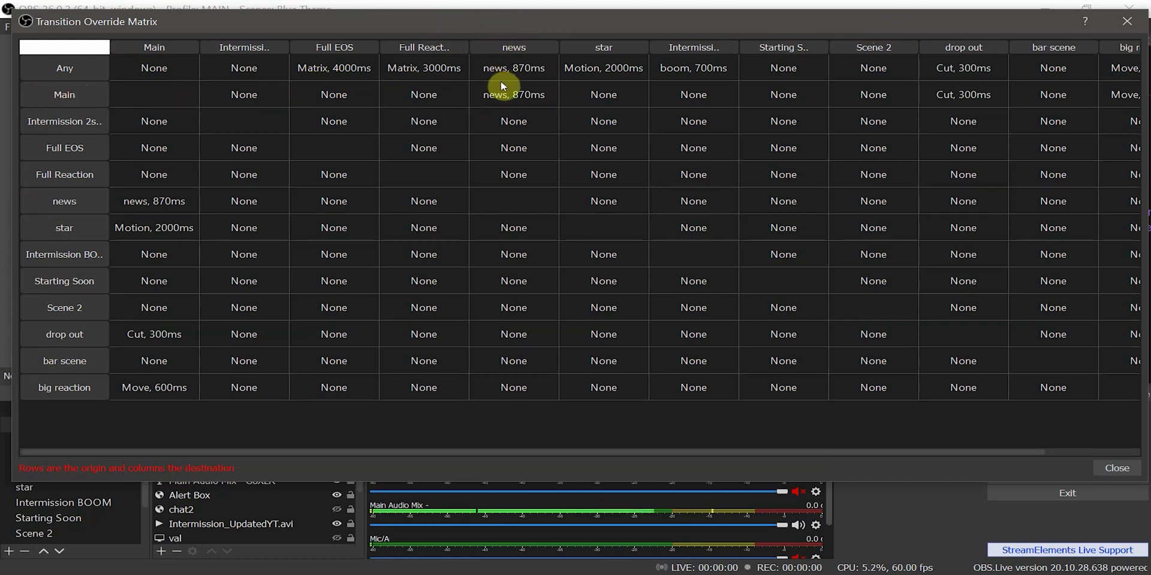
double_click(516, 96)
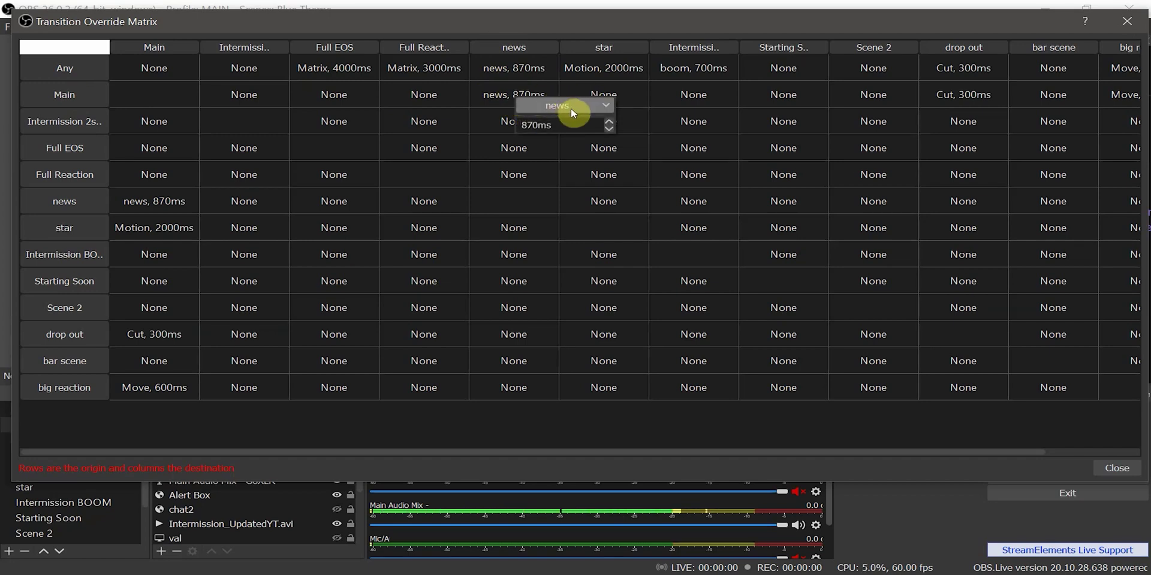
left_click(571, 106)
left_click(570, 106)
left_click(486, 88)
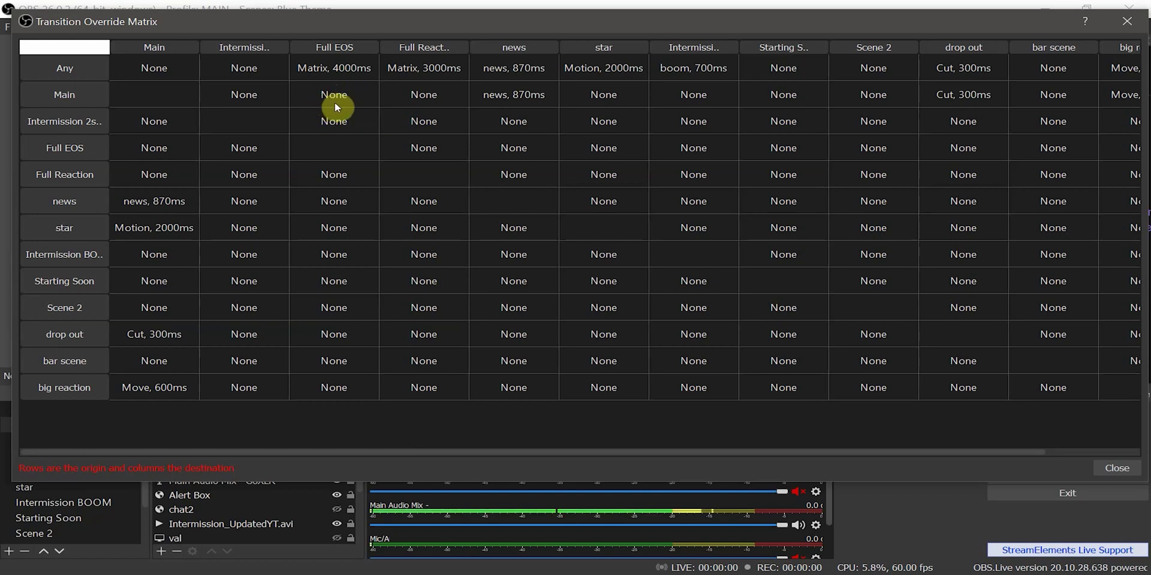
left_click_drag(798, 20, 484, 35)
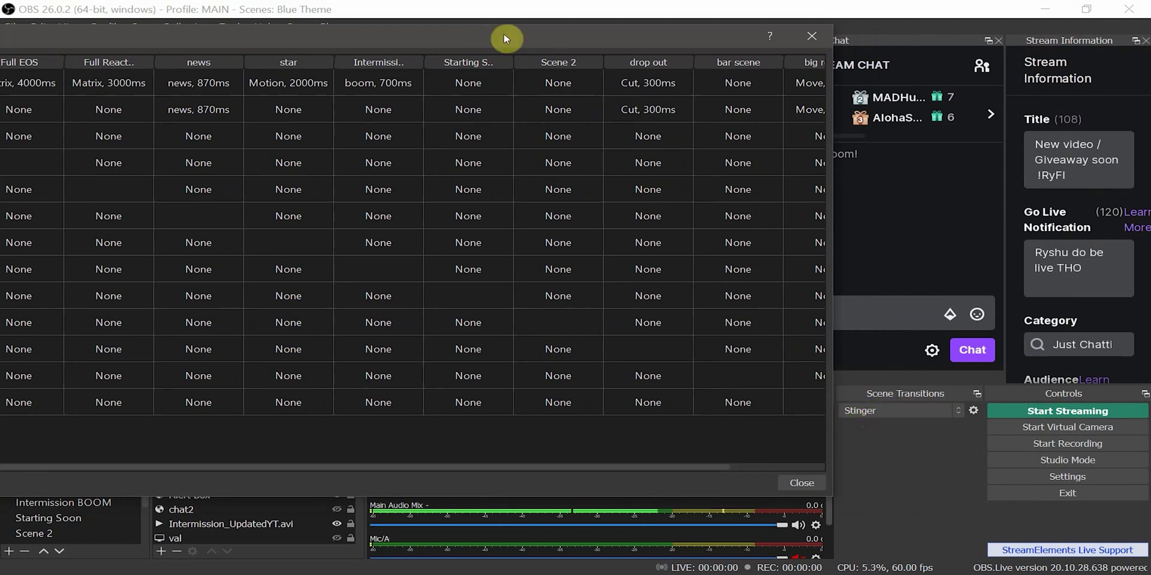
left_click_drag(435, 26, 739, 18)
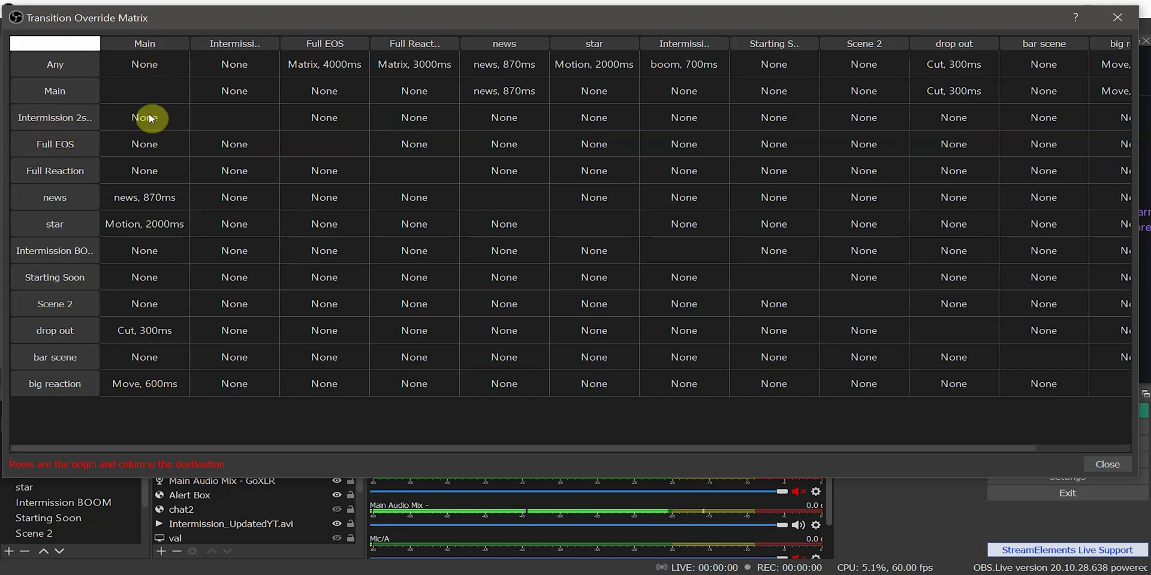
Close the override matrix and switch to the Main scene
left_click(1115, 19)
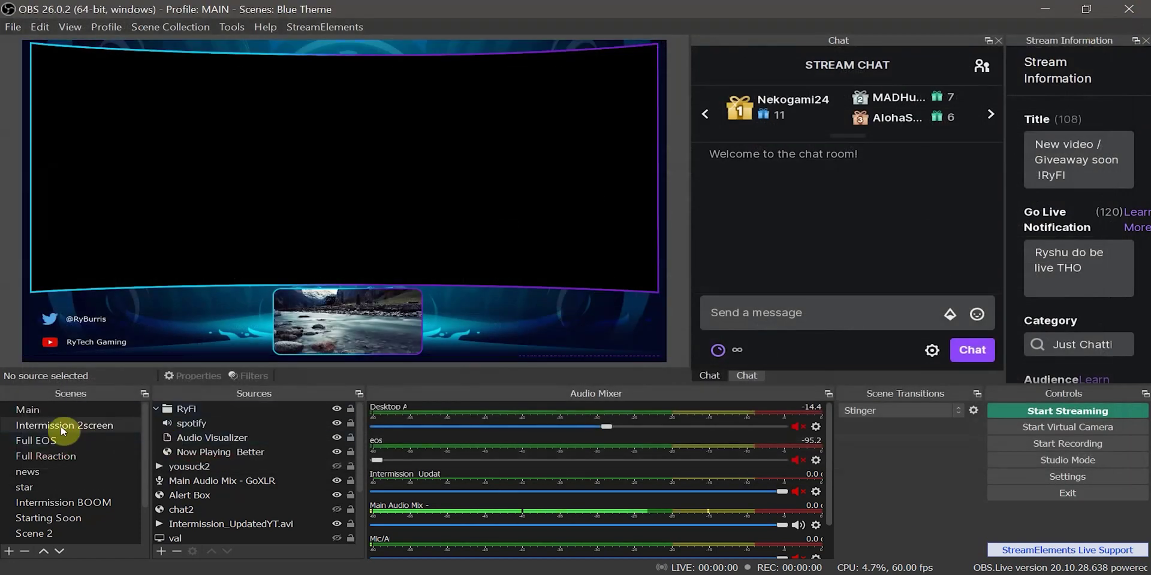
left_click(37, 409)
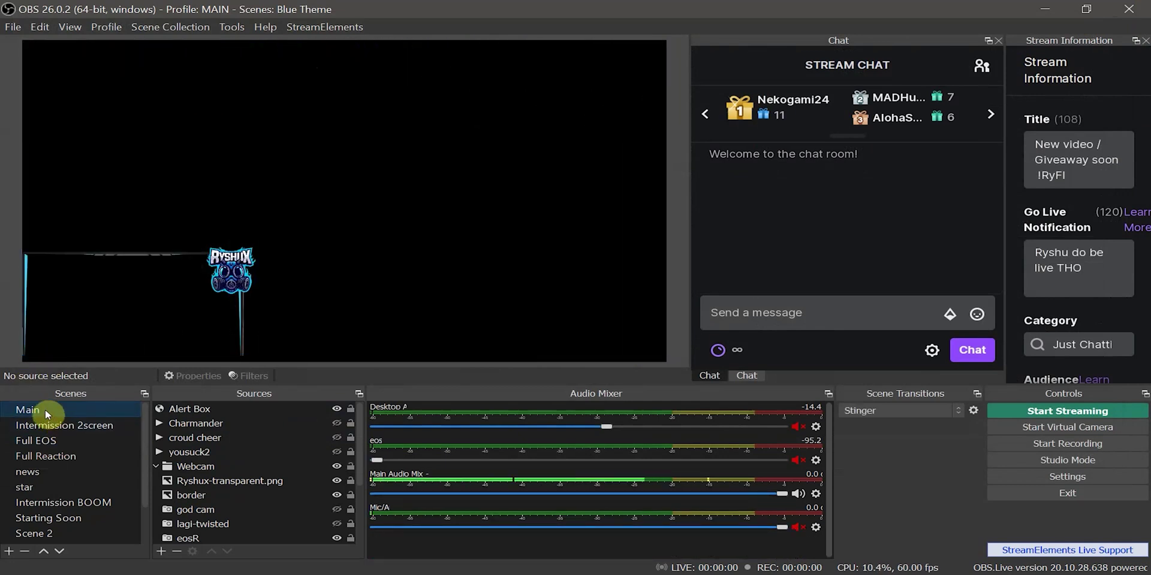
scroll(51, 456, "down", 1)
scroll(51, 484, "up", 1)
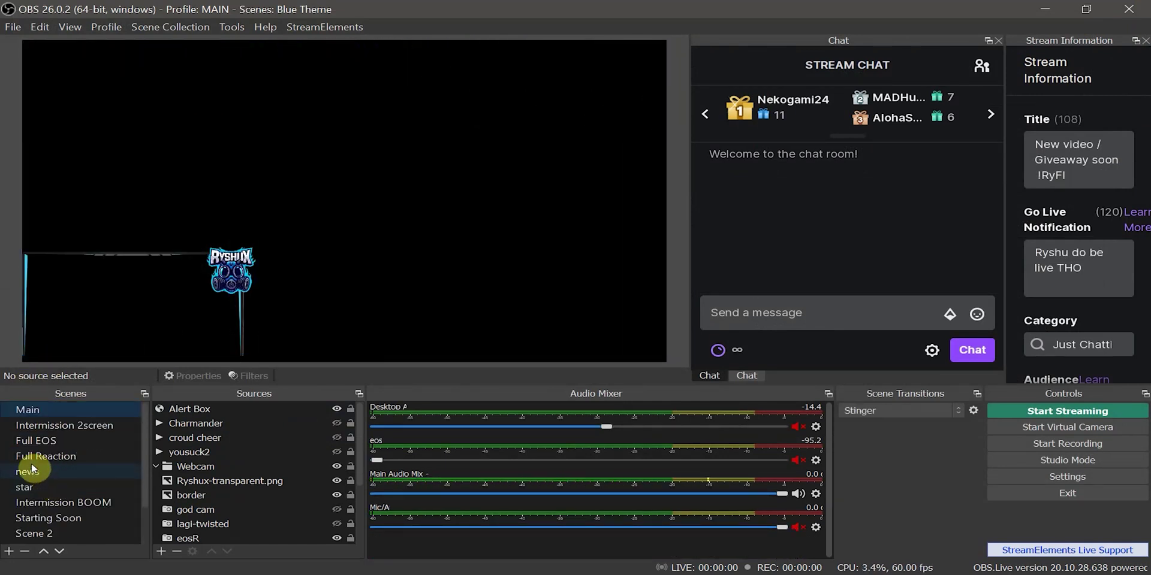
Test transitions by switching to news, back to Main, then to big reaction via hotkeys
left_click(33, 471)
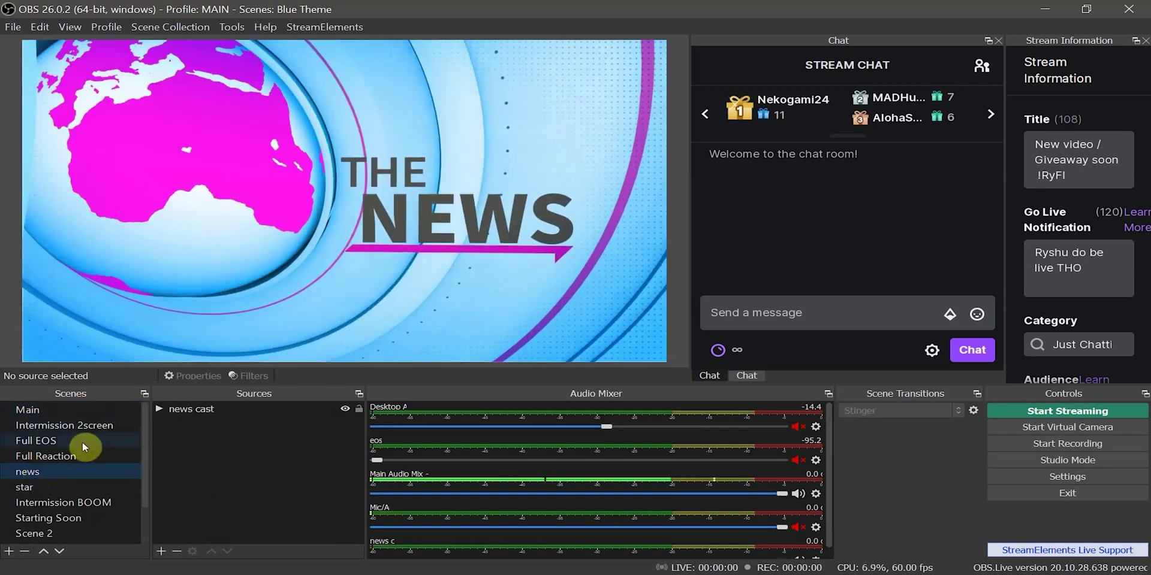
left_click(37, 410)
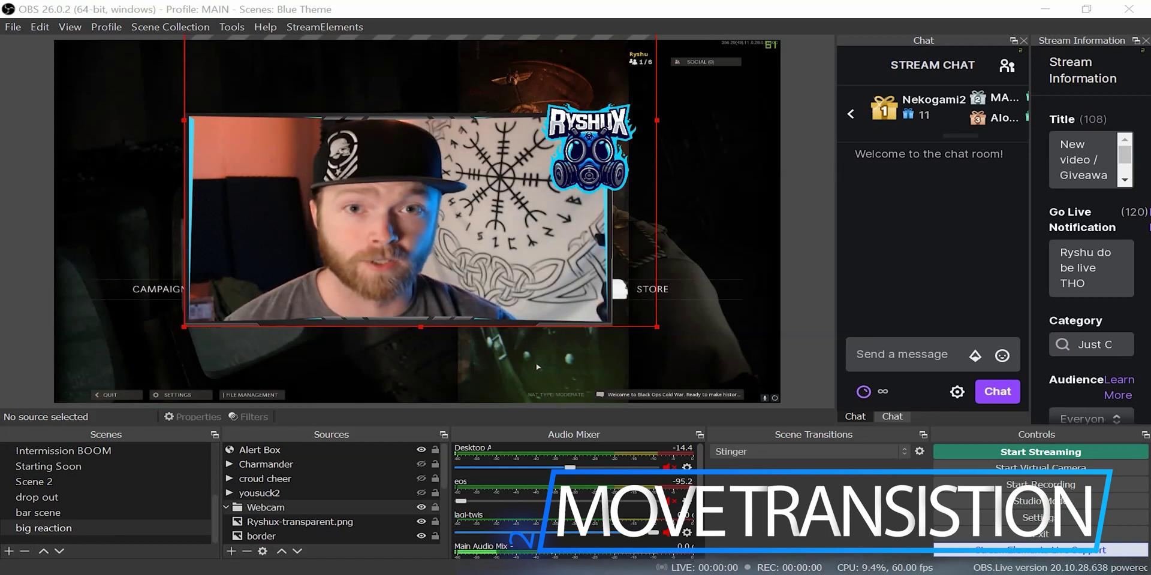
key("Home")
key("End")
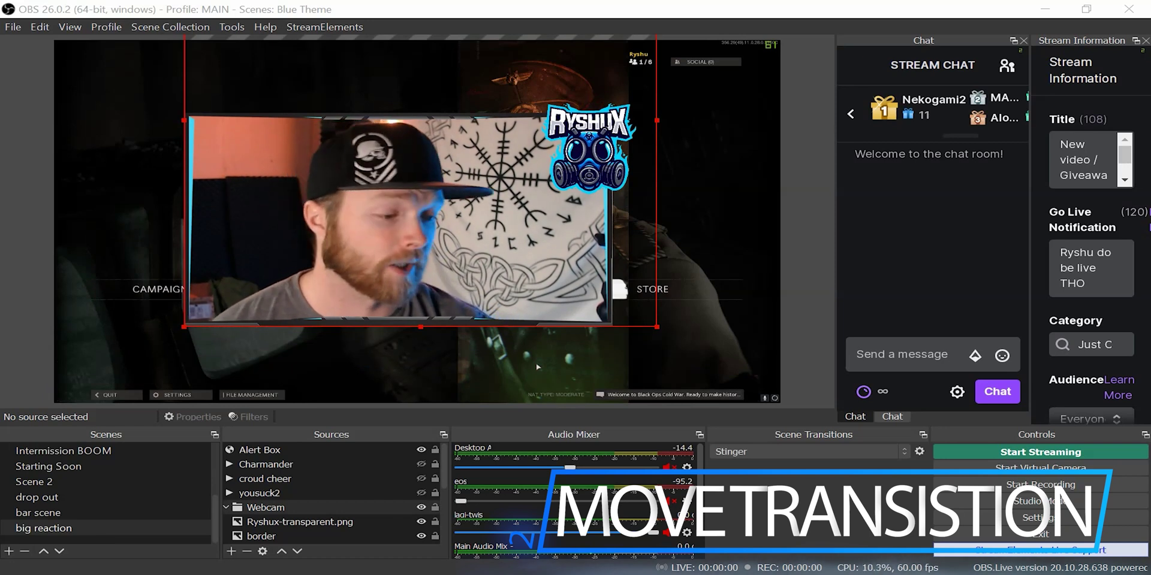
Switch to Main with the Home hotkey to play the Move transition, then open Main 2's context menu
key("Home")
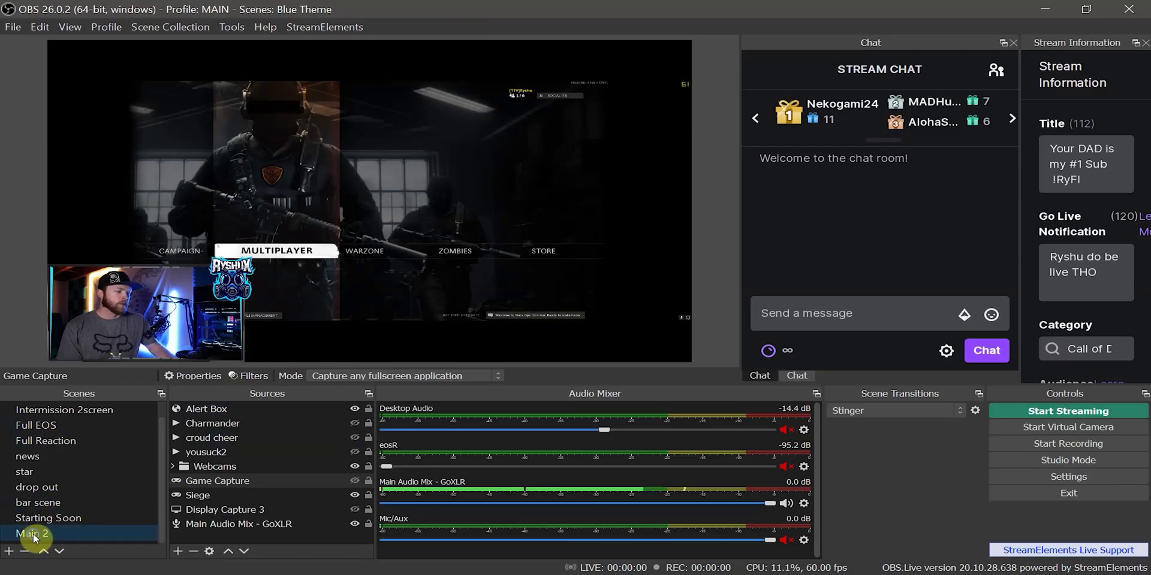
right_click(34, 538)
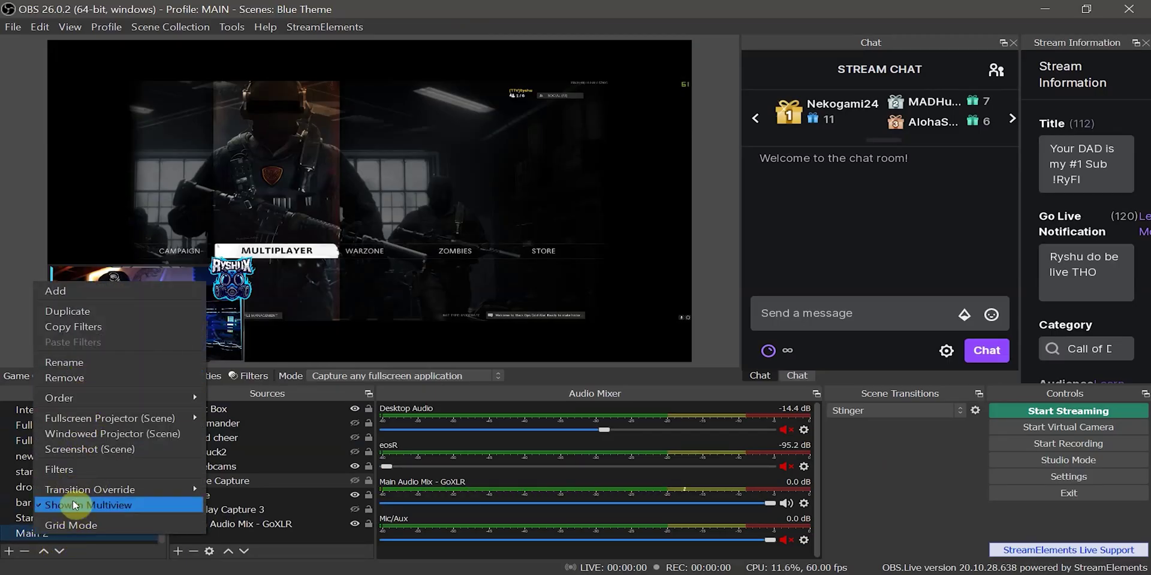
In Main 2's filters, try the Top Left and Bot Left moves, then enable the Reaction filter
left_click(77, 471)
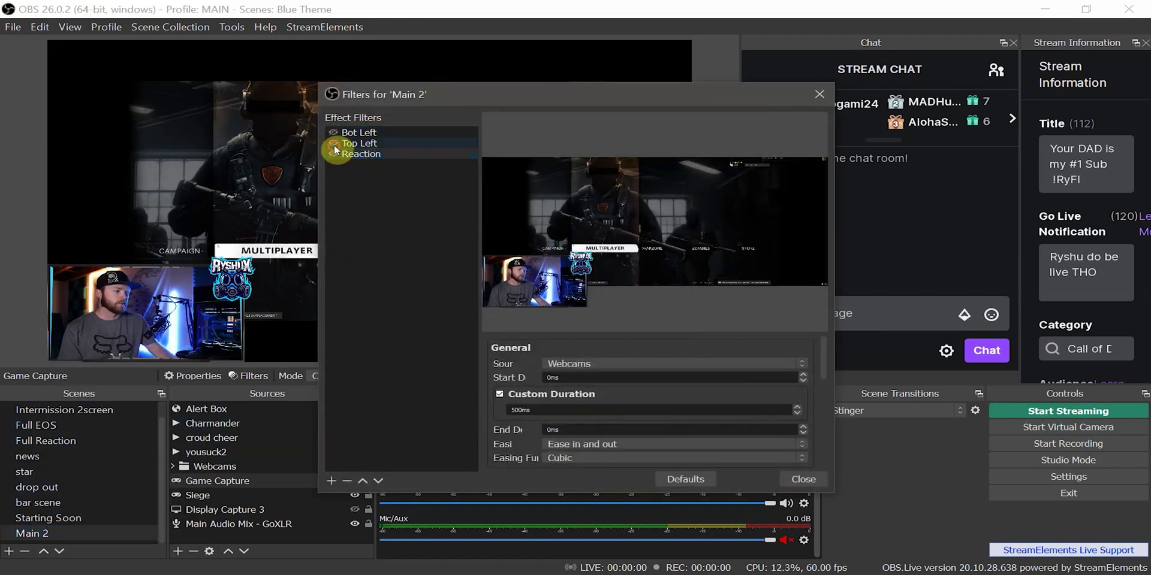
left_click(333, 143)
left_click(333, 132)
left_click_drag(467, 94, 795, 136)
left_click(649, 197)
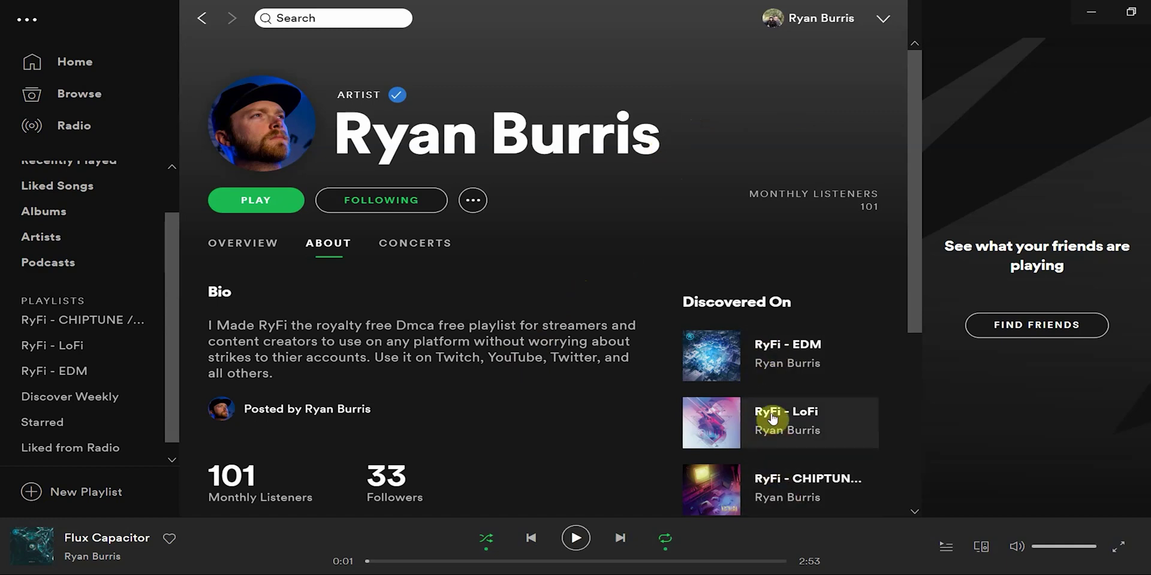
left_click_drag(915, 217, 919, 244)
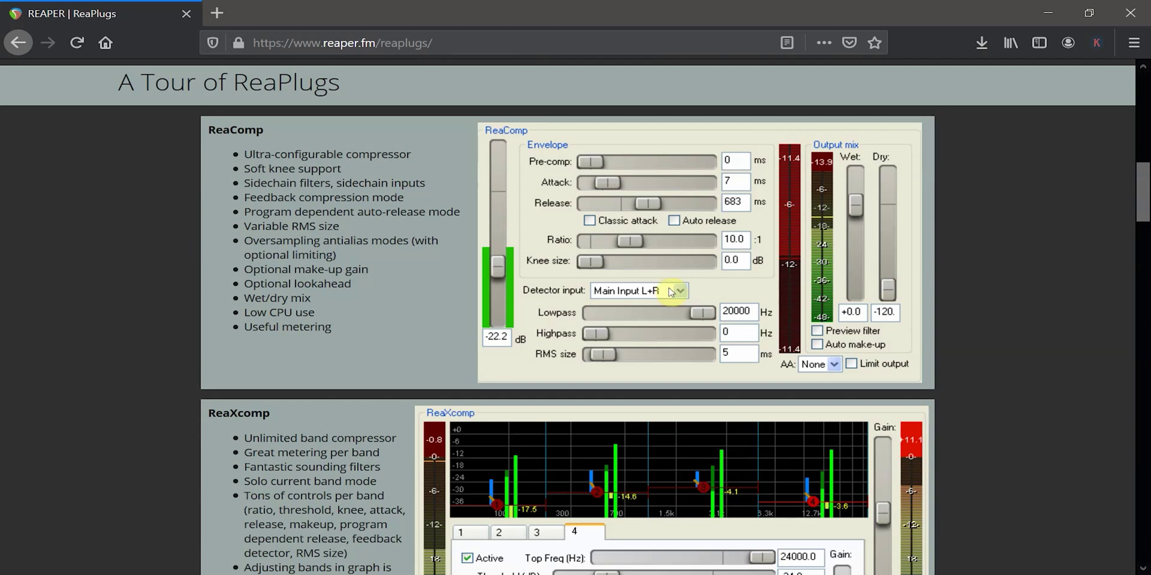
scroll(517, 276, "down", 4)
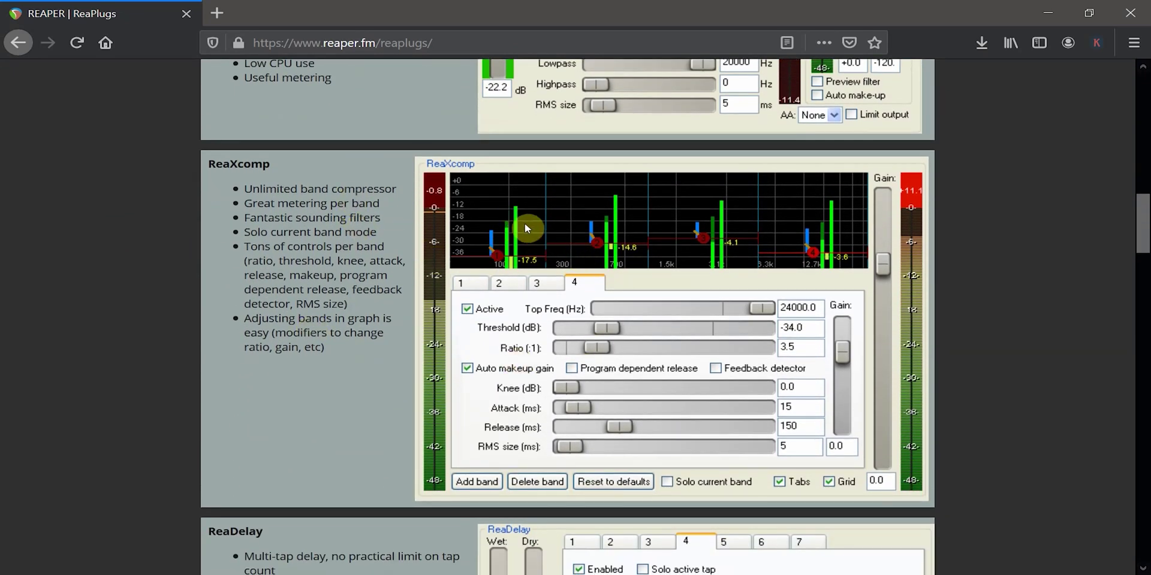
scroll(526, 227, "down", 7)
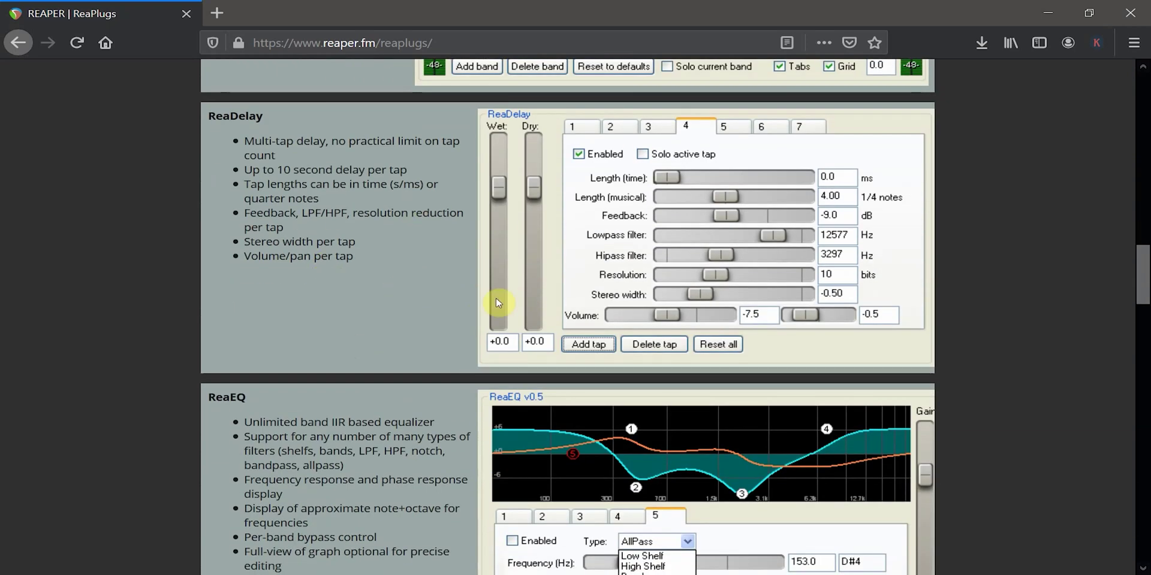
scroll(605, 290, "down", 3)
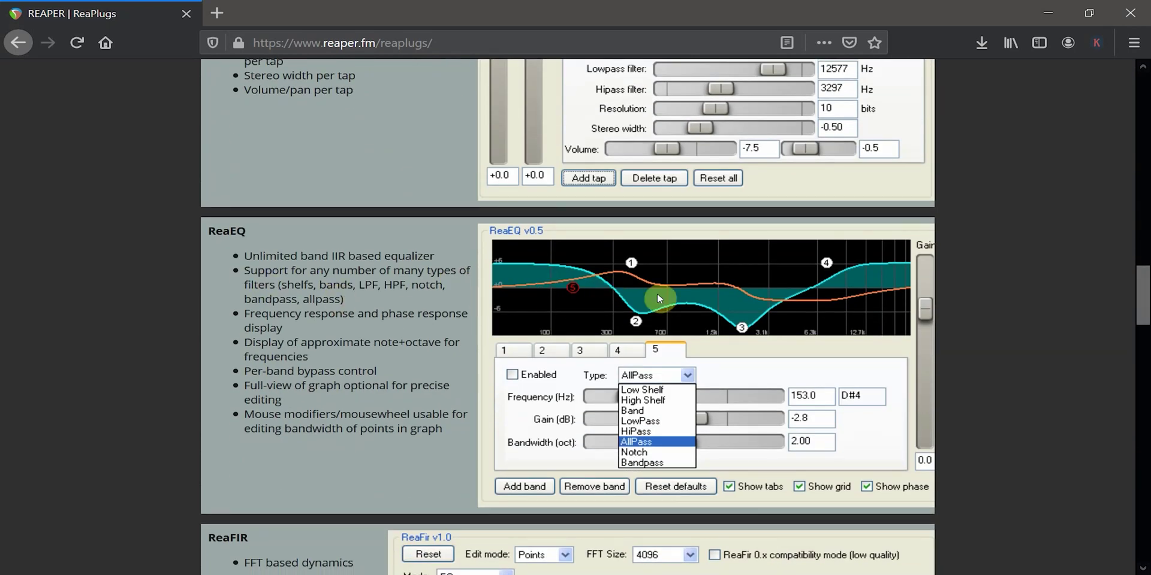
scroll(657, 293, "down", 7)
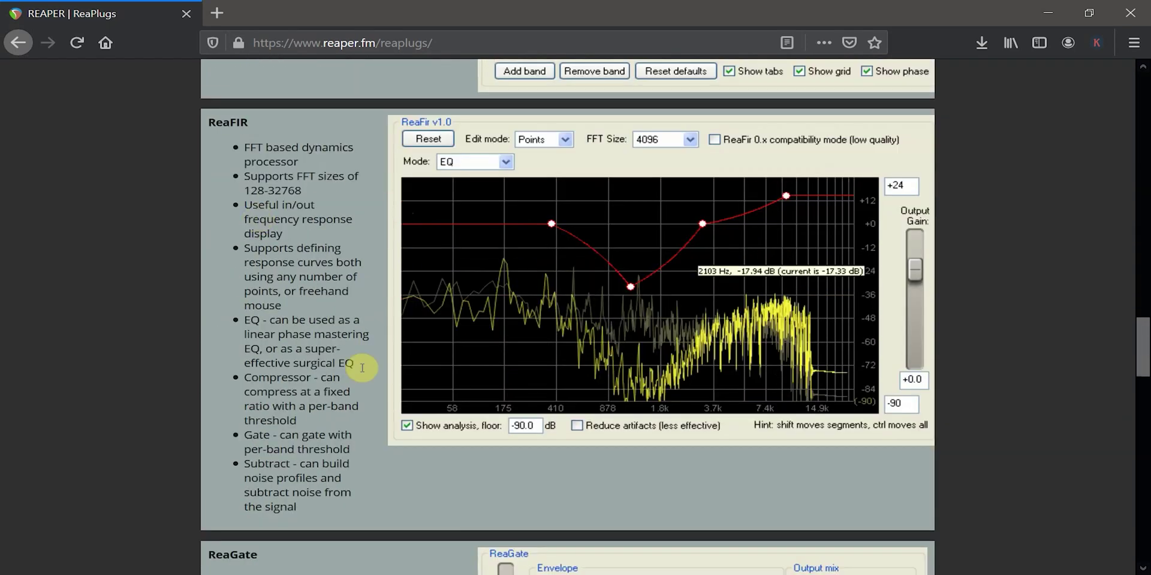
scroll(469, 298, "down", 7)
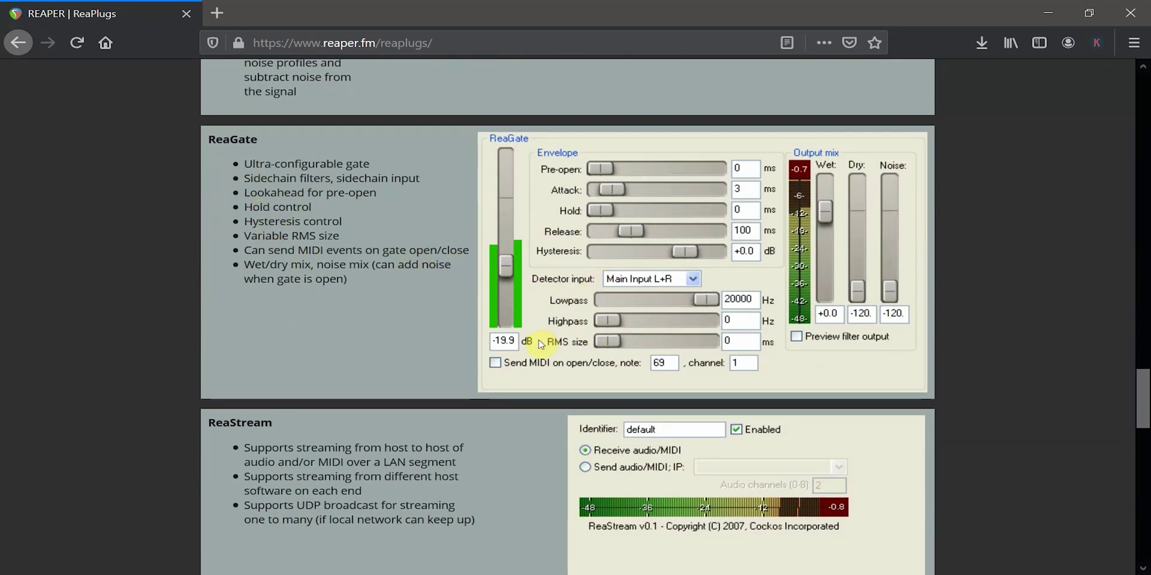
scroll(527, 338, "down", 7)
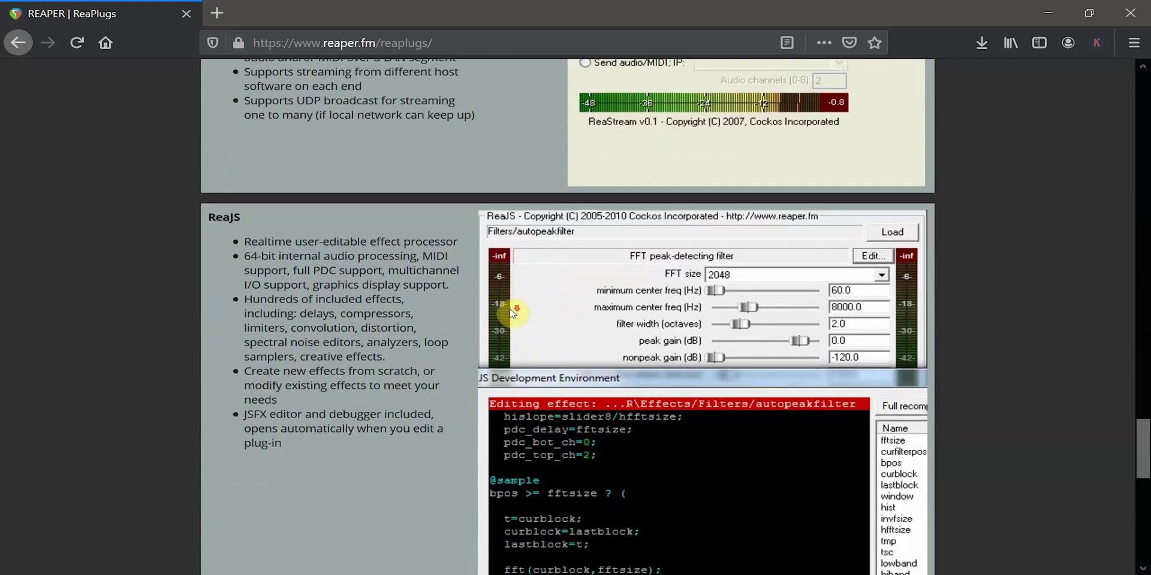
scroll(511, 308, "down", 5)
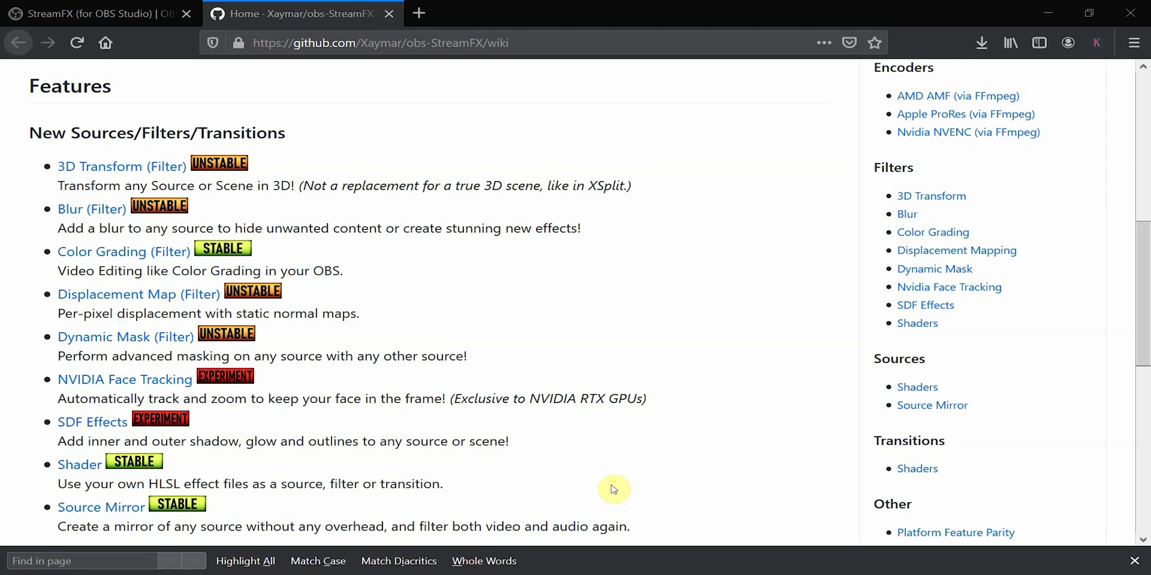
Scroll the obs-StreamFX wiki down to the Features section listing 3D Transform
scroll(596, 472, "down", 5)
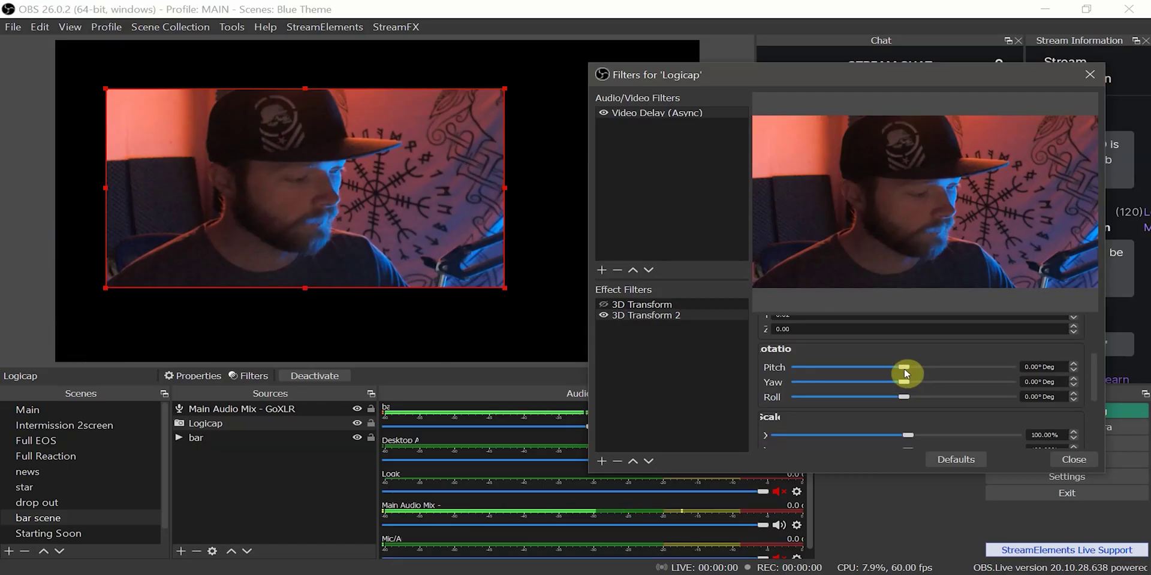
Set the Logicap 3D Transform 2 filter's Yaw rotation to 22.82°
mouse_move(905, 367)
left_mouse_down()
mouse_move(938, 369)
mouse_move(890, 372)
mouse_move(916, 383)
mouse_move(891, 385)
mouse_move(916, 383)
left_mouse_up()
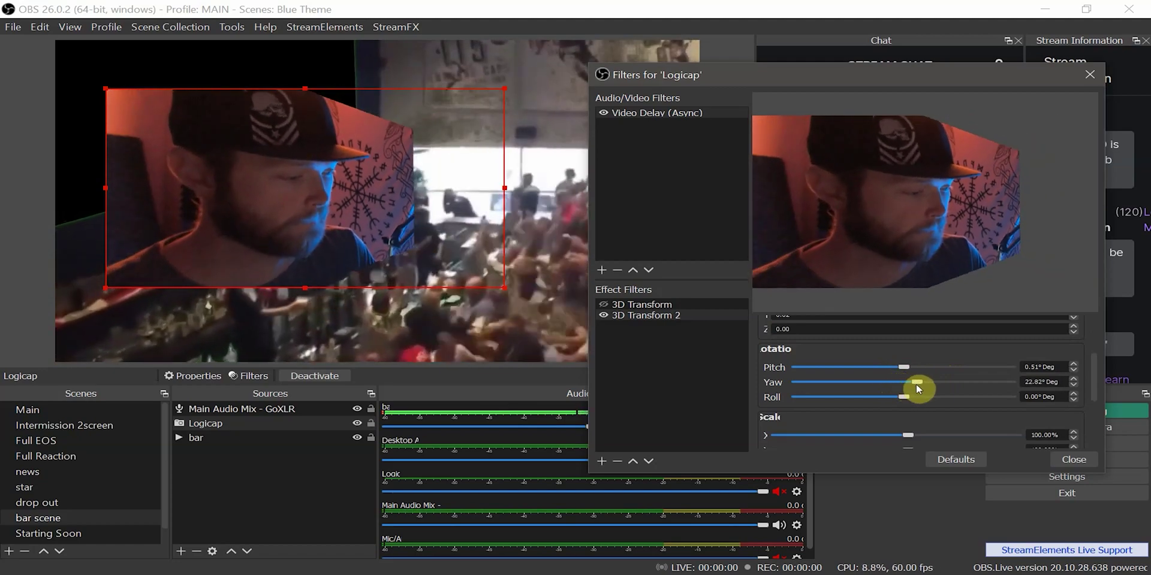